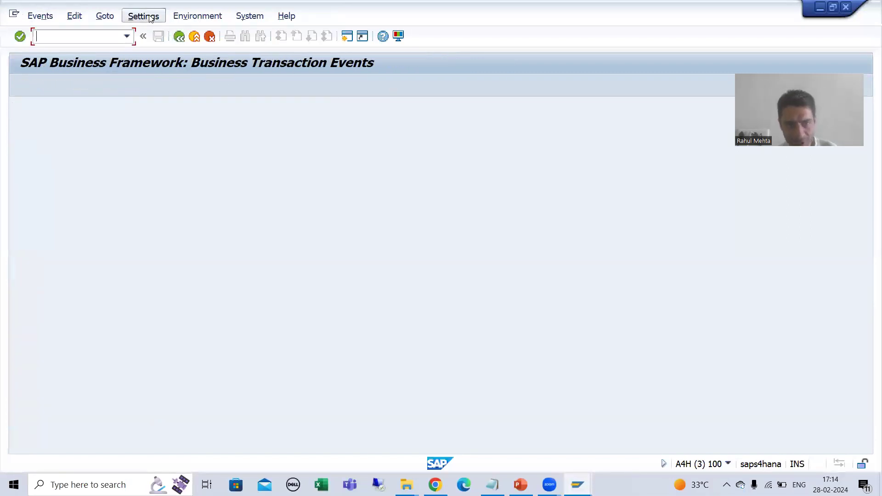
Open the process module settings of a customer and start adding new entries
click(148, 17)
mouse_move(165, 76)
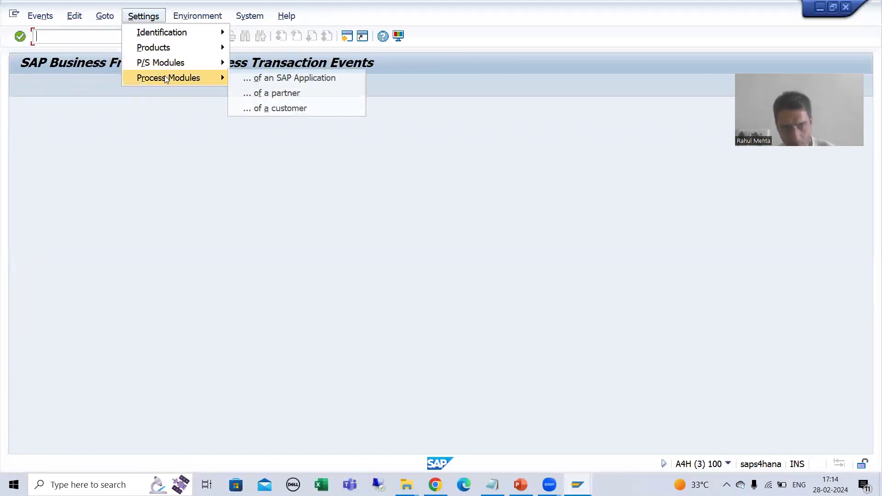
click(263, 107)
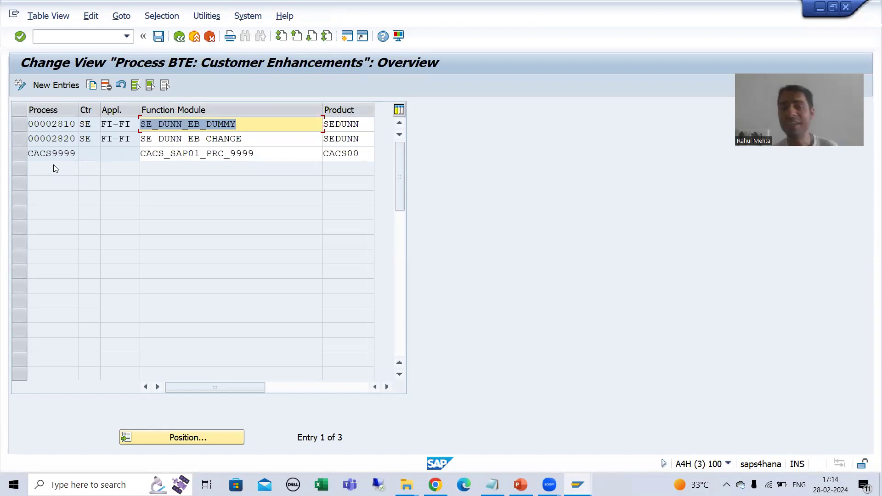
click(53, 88)
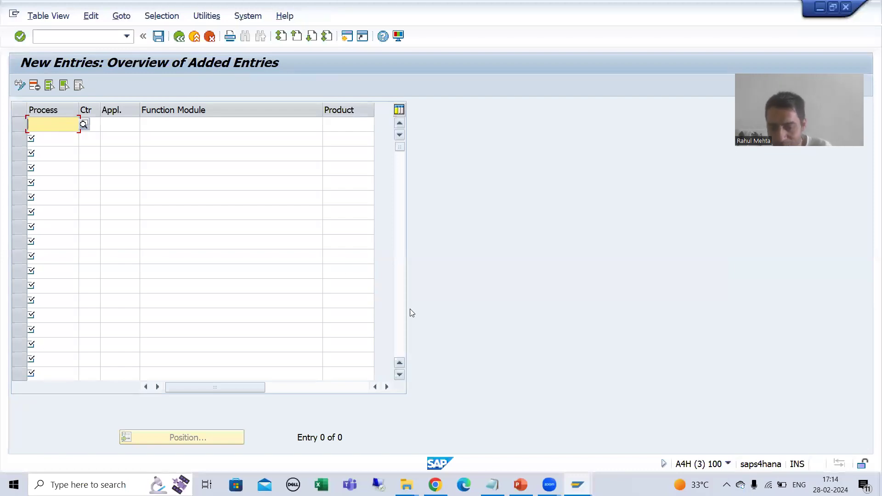
Set the new entry's process to 00001420, the change document field modification to line item, from the list of process interfaces
click(578, 484)
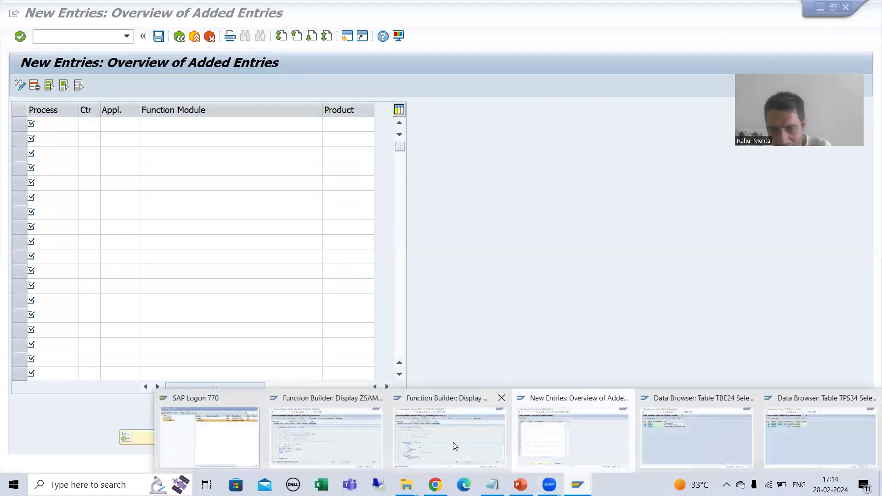
click(360, 427)
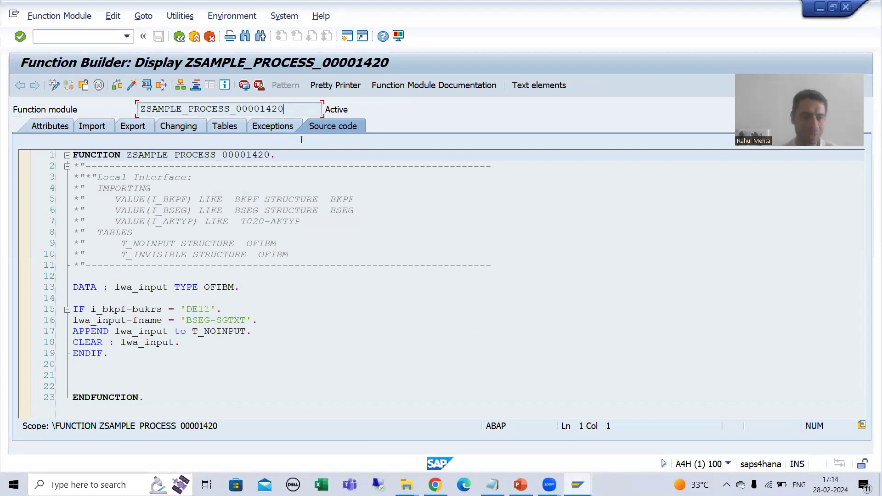
key(alt+Tab)
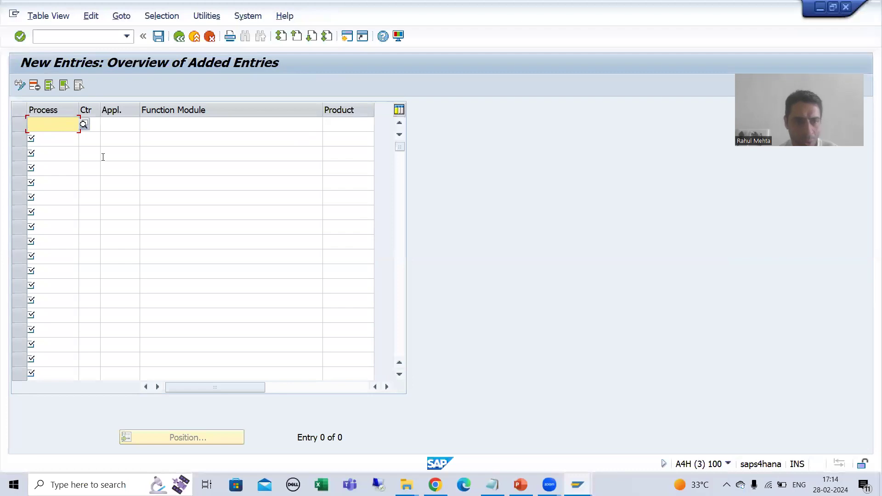
click(83, 124)
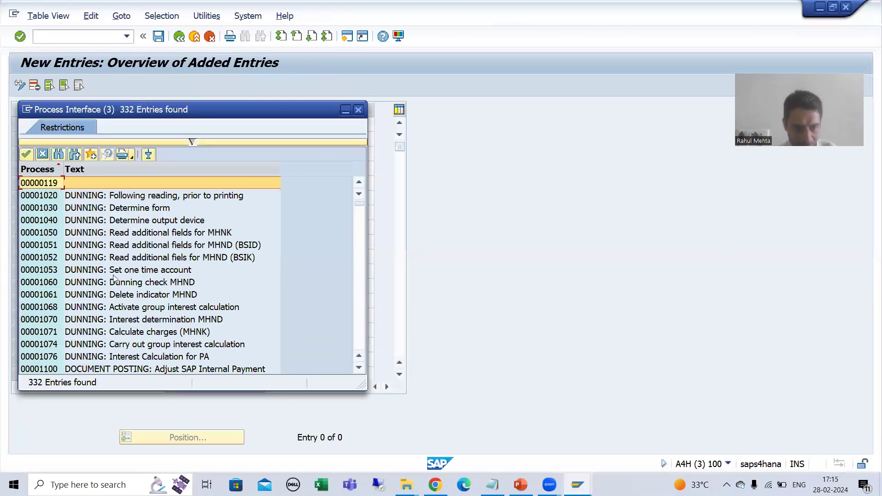
scroll(113, 275, down, 3)
scroll(114, 278, down, 5)
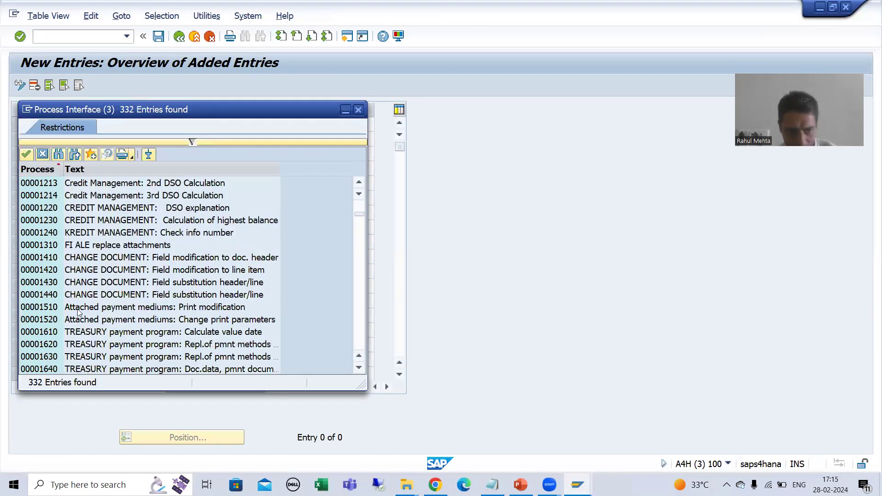
click(81, 271)
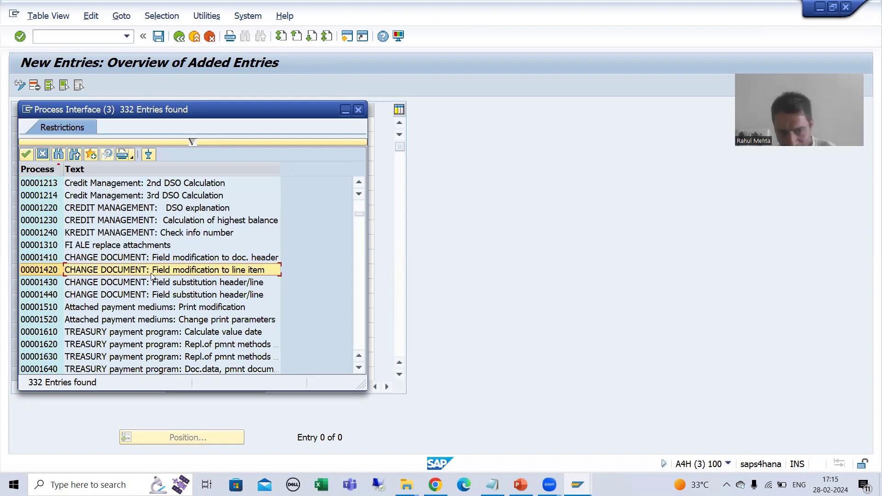
double_click(178, 275)
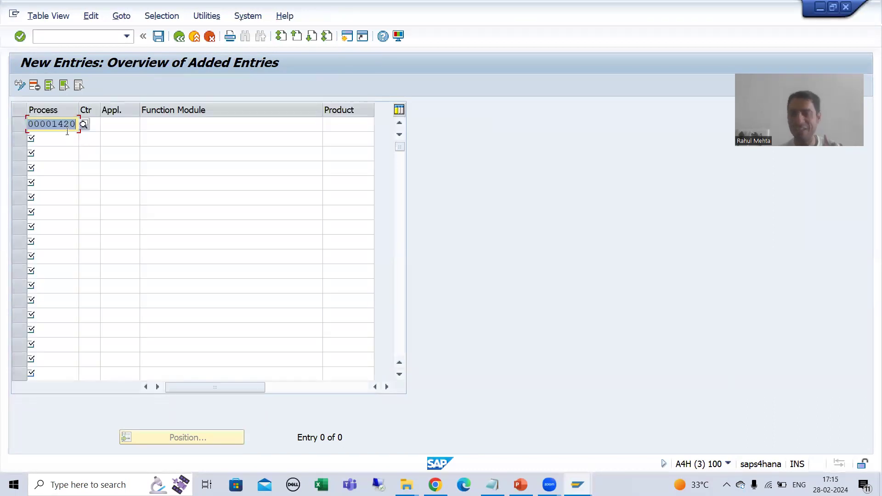
click(84, 122)
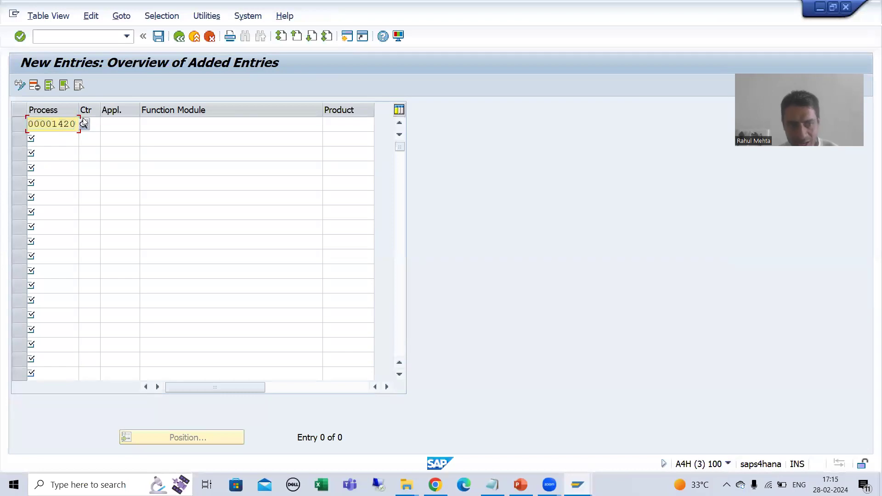
Copy the function module name ZSAMPLE_PROCESS_00001420 from its Function Builder session
click(157, 124)
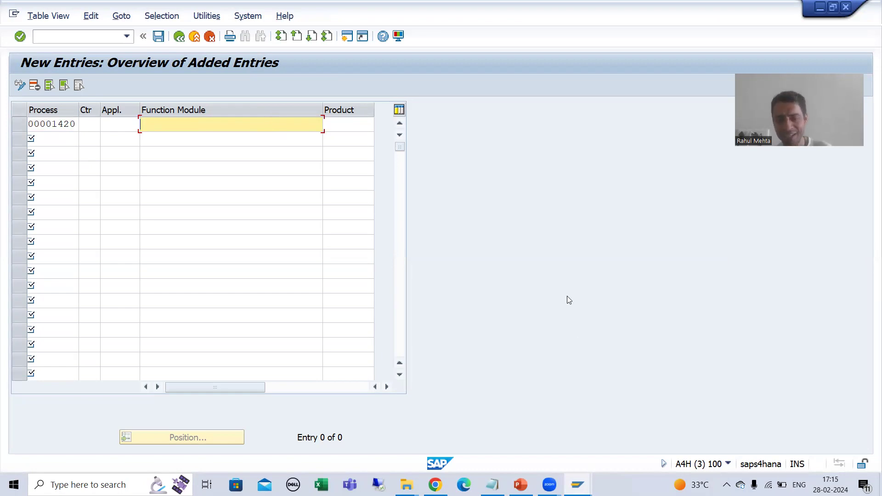
mouse_move(578, 484)
click(462, 437)
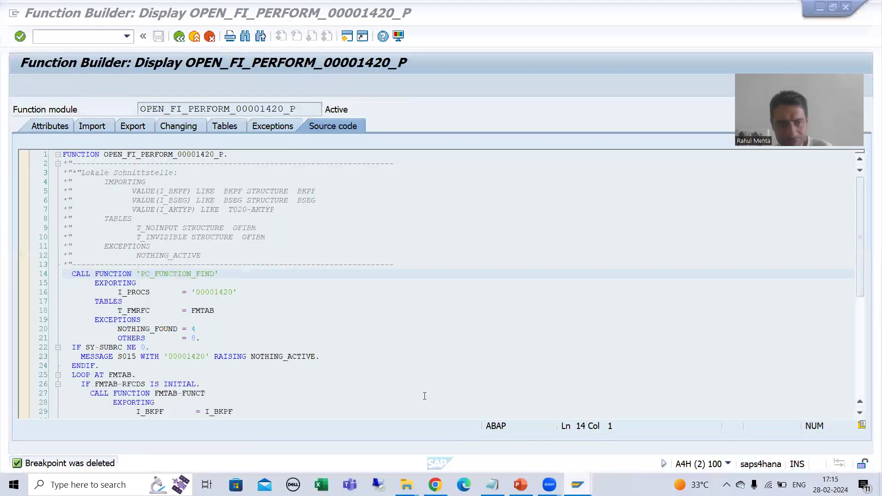
mouse_move(578, 485)
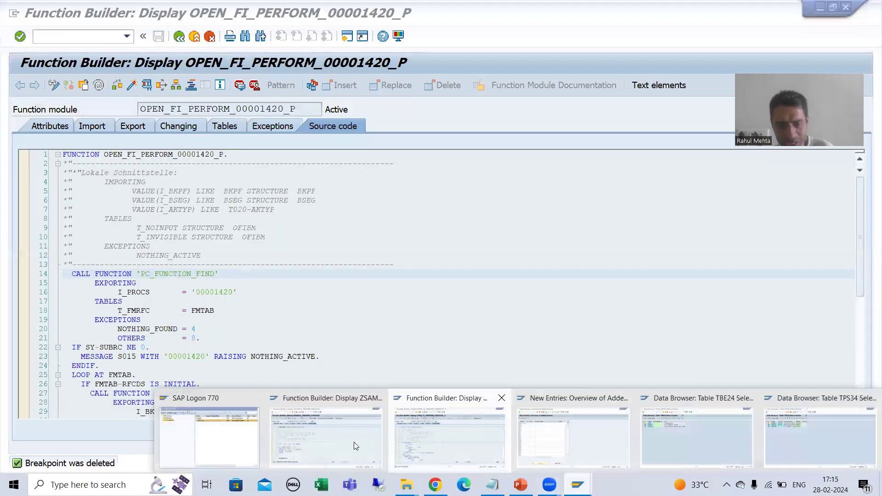
click(350, 440)
drag(283, 109, 137, 110)
key(ctrl+c)
click(137, 112)
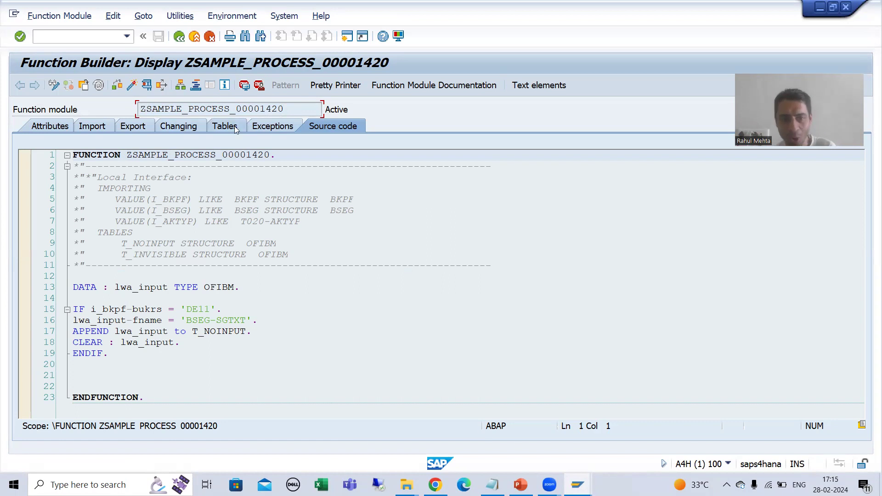
drag(281, 109, 136, 110)
text(OPEN_FI_PERFORM_00001420_P)
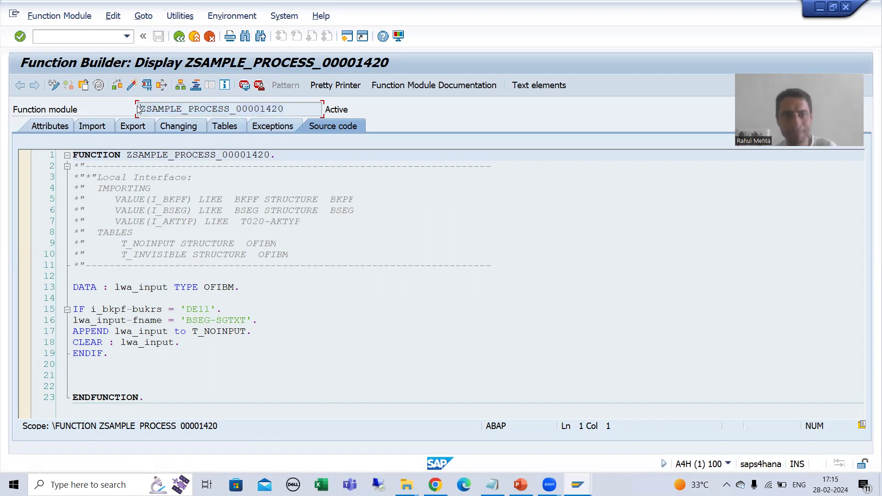
key(Return)
Enter ZSAMPLE_PROCESS_00001420 as the function module of the new process 00001420 entry
click(577, 485)
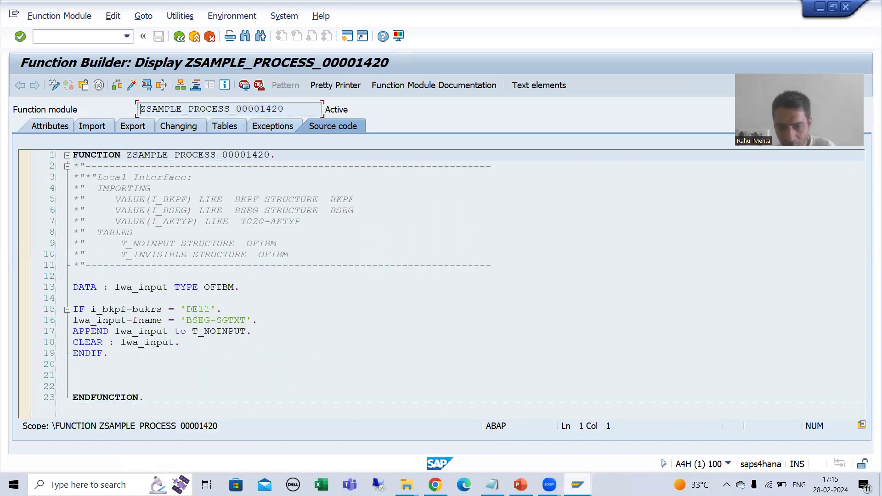
click(539, 438)
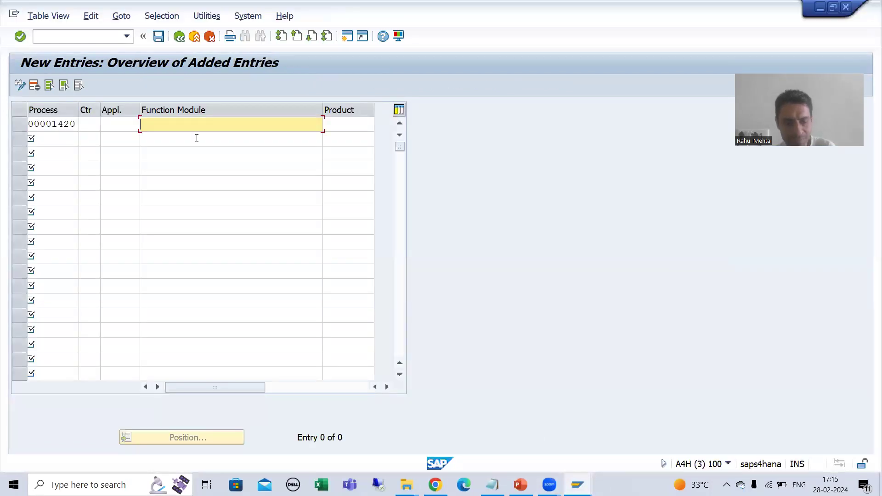
key(ctrl+v)
Assign the product ZPRODUCT, Product for Accounting Document Change, to the new entry
click(350, 126)
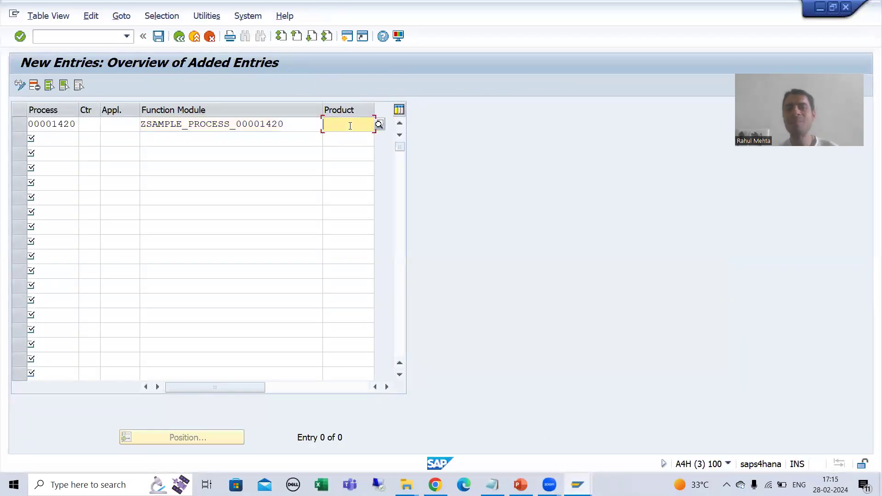
click(384, 122)
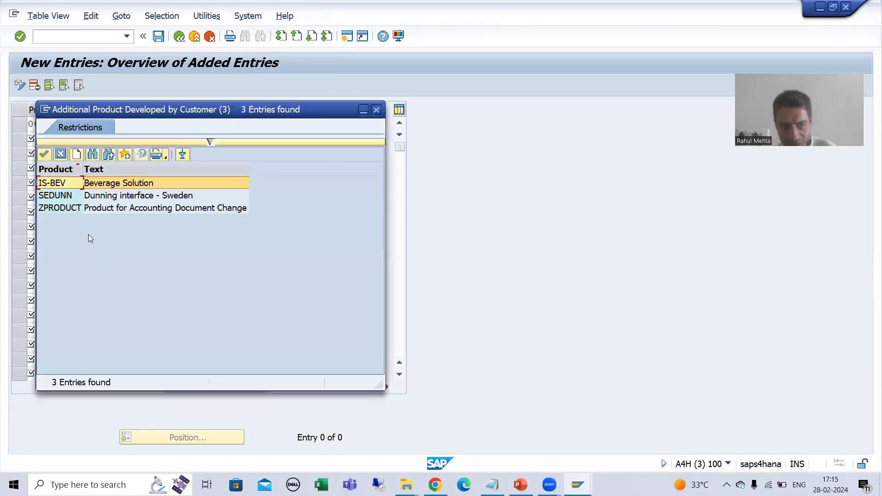
double_click(63, 208)
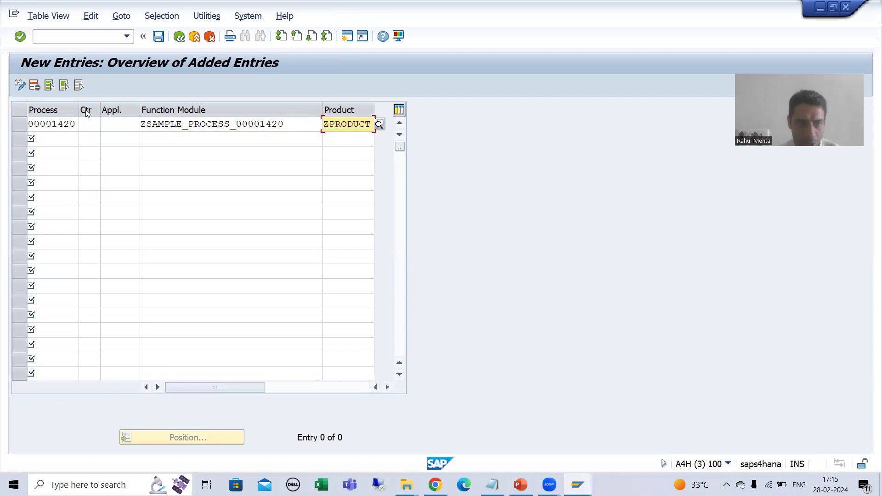
Widen the country column and review the available application indicators, leaving the entry's country and application blank
drag(100, 110, 170, 115)
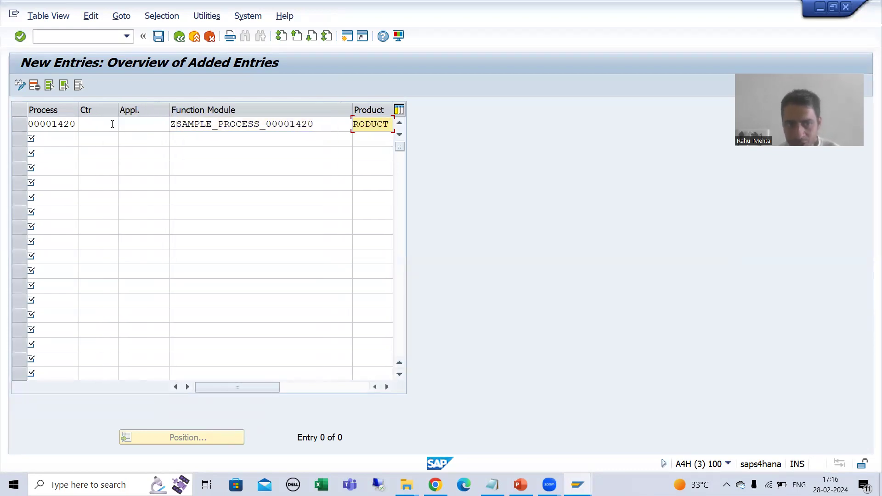
click(103, 130)
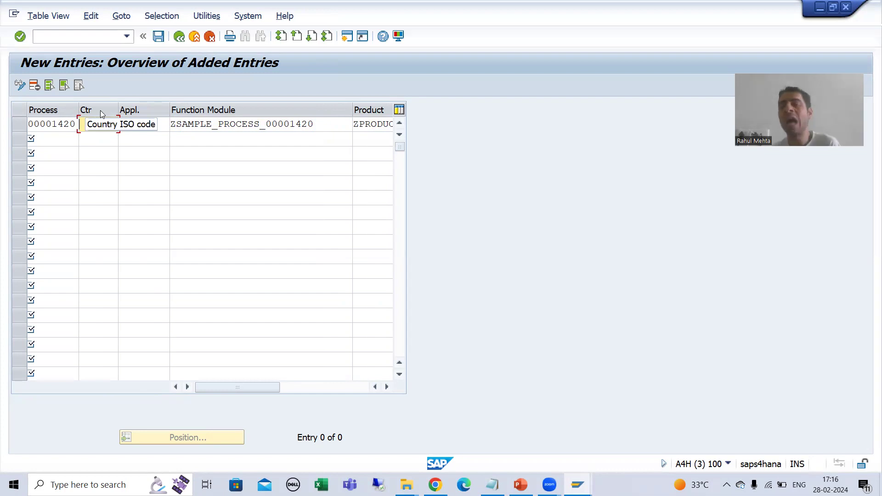
click(140, 123)
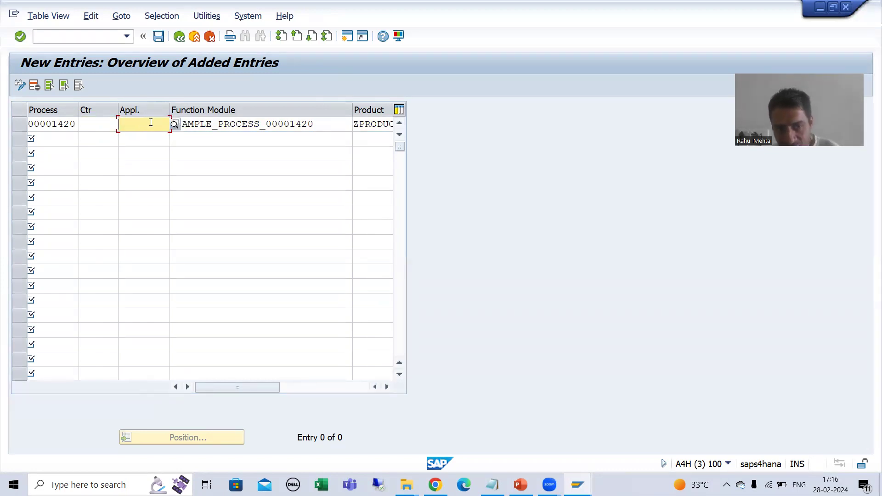
click(176, 125)
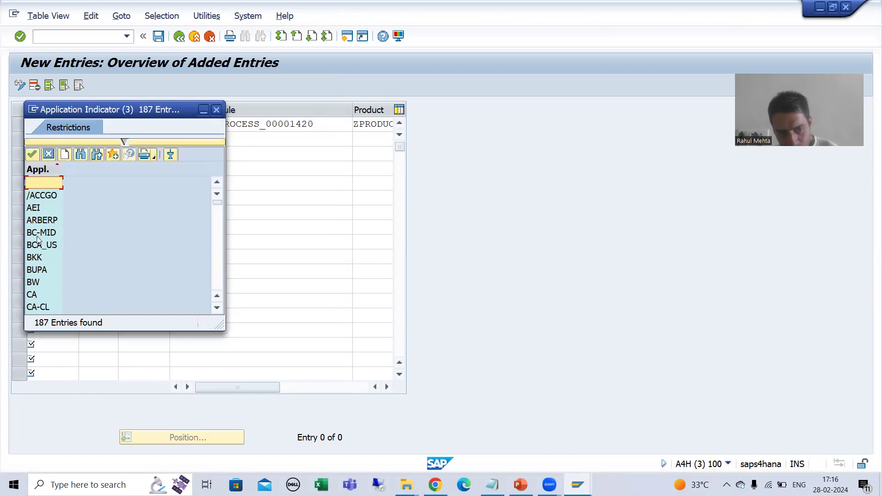
scroll(55, 289, down, 15)
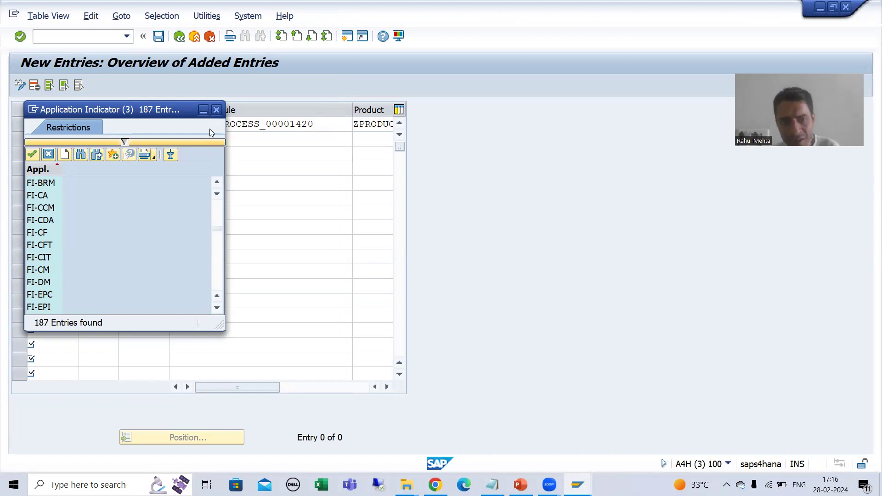
click(216, 110)
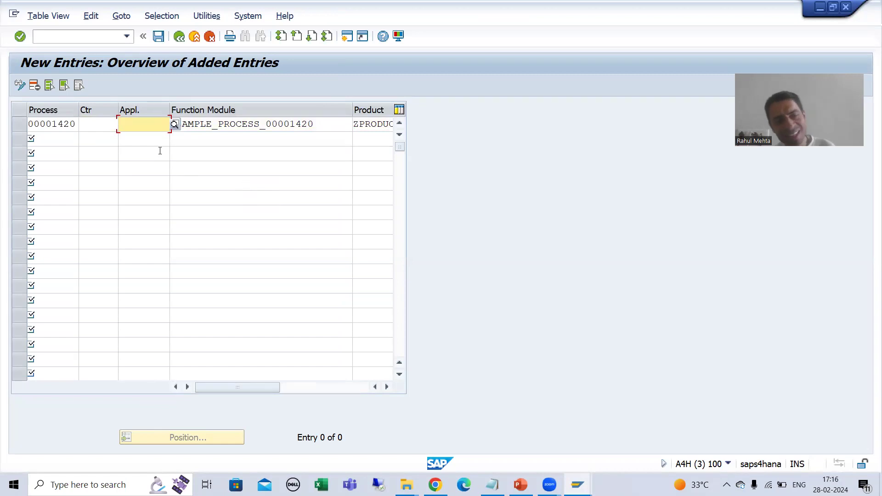
click(103, 126)
click(138, 123)
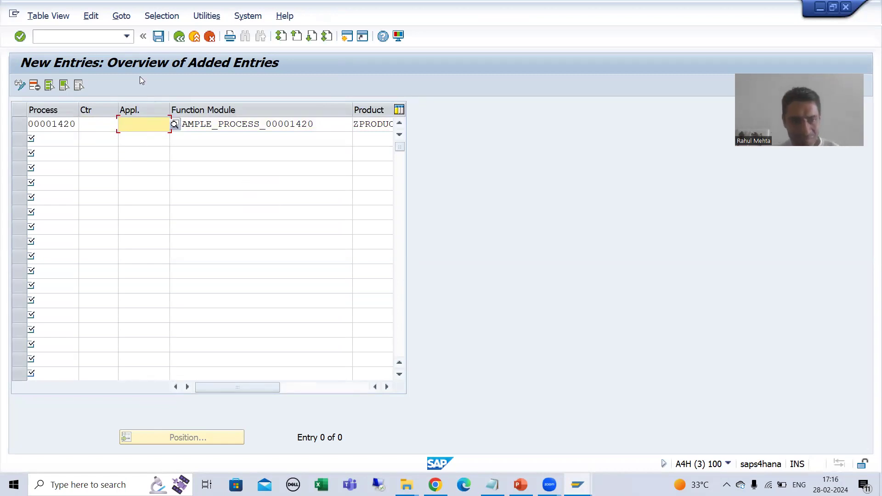
Save the new entry under customizing request A4HK903244, Request for BTE
click(158, 37)
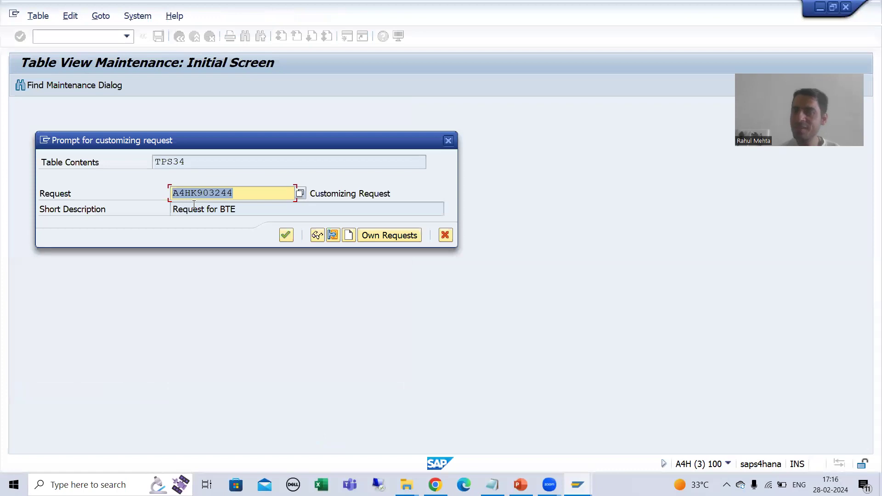
click(246, 209)
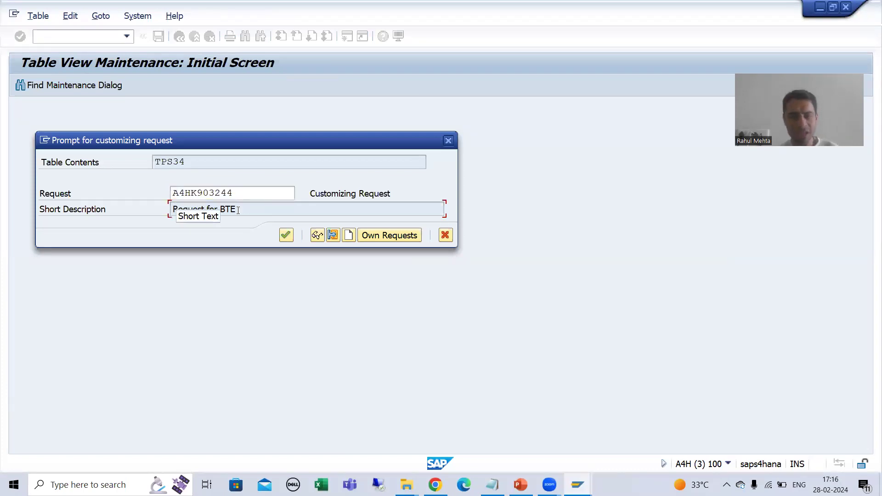
click(285, 235)
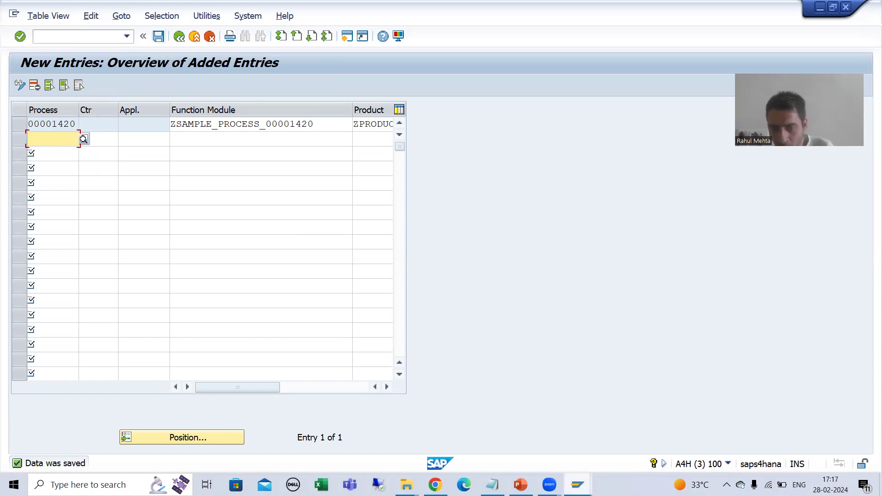
Refresh the TPS34 table entries in the Data Browser session and check the row for process 00001420
click(562, 470)
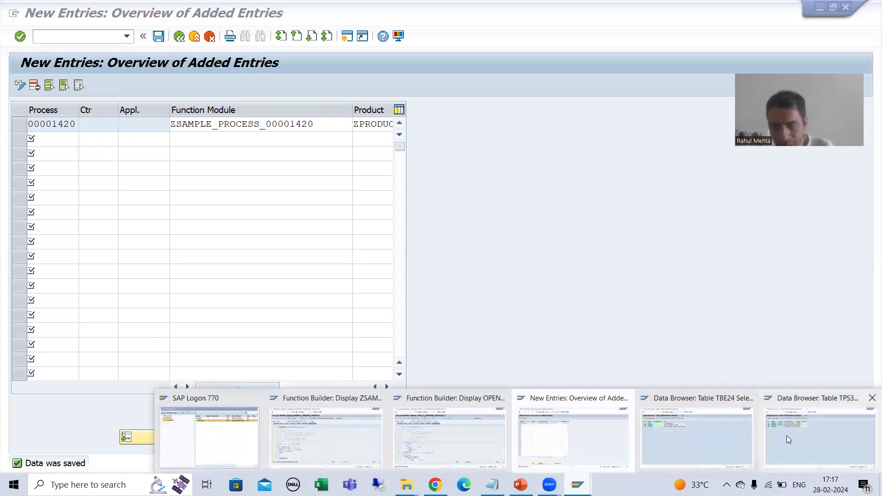
click(787, 436)
click(52, 87)
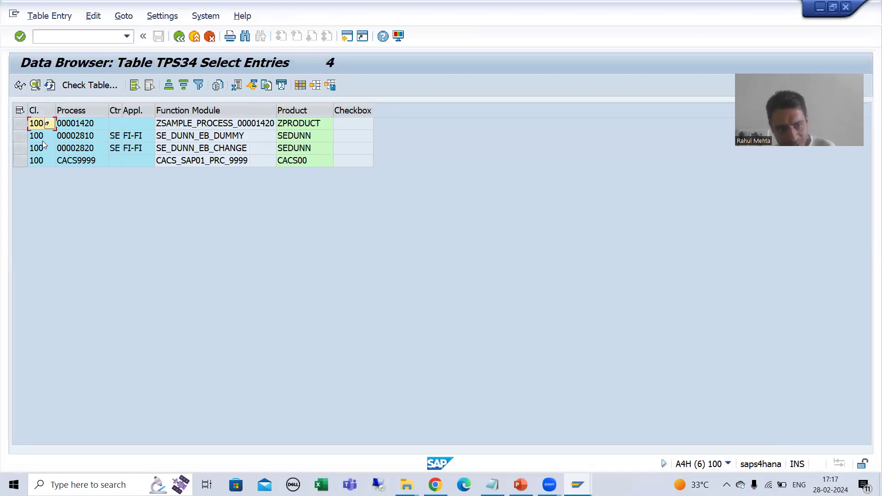
click(85, 124)
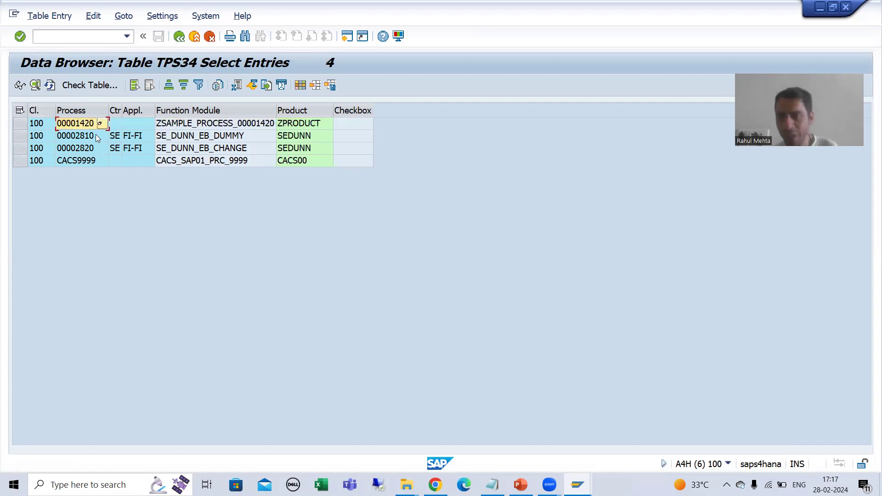
click(192, 128)
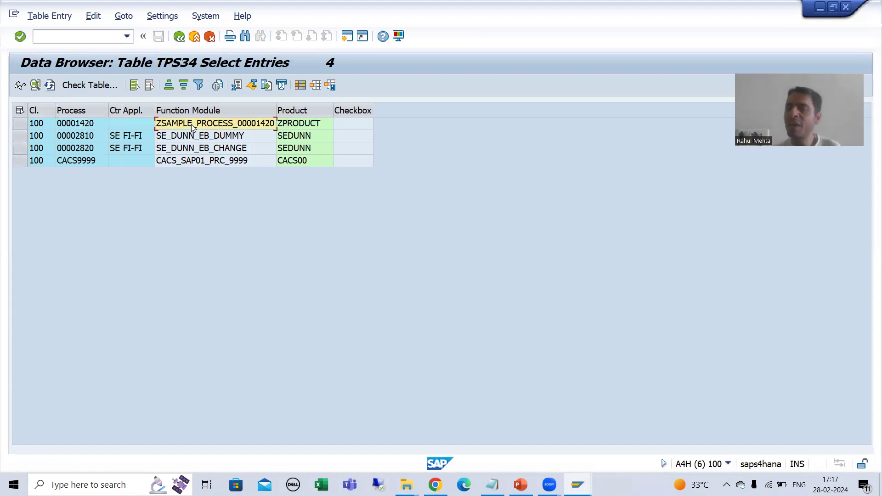
Check the product assigned to process 00001420, and review the Steps to Implement a BTE slide in PowerPoint
click(296, 124)
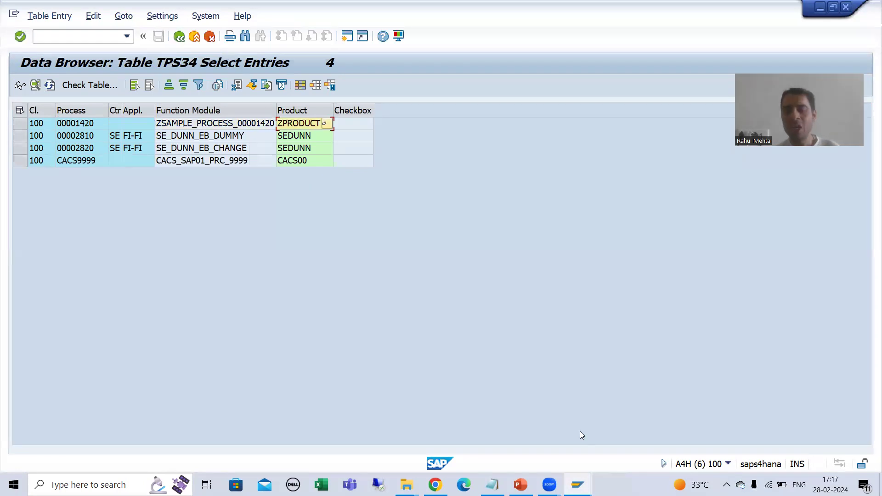
click(521, 485)
click(406, 256)
click(110, 170)
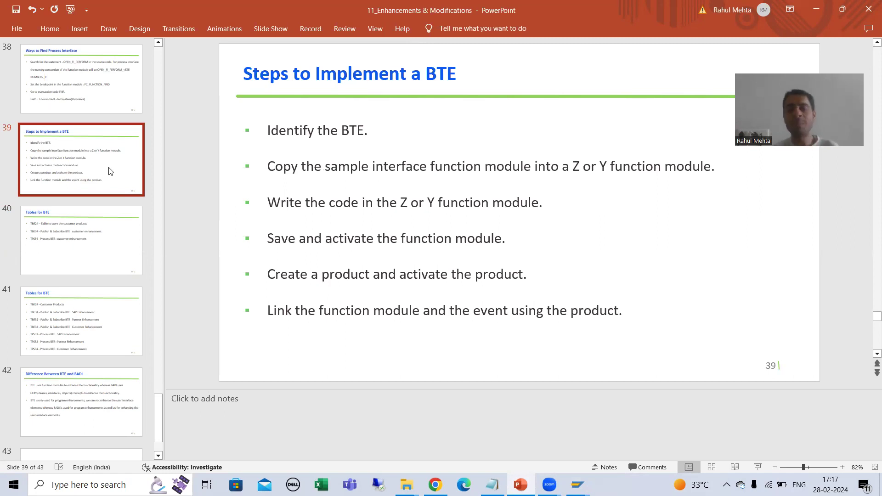
click(337, 277)
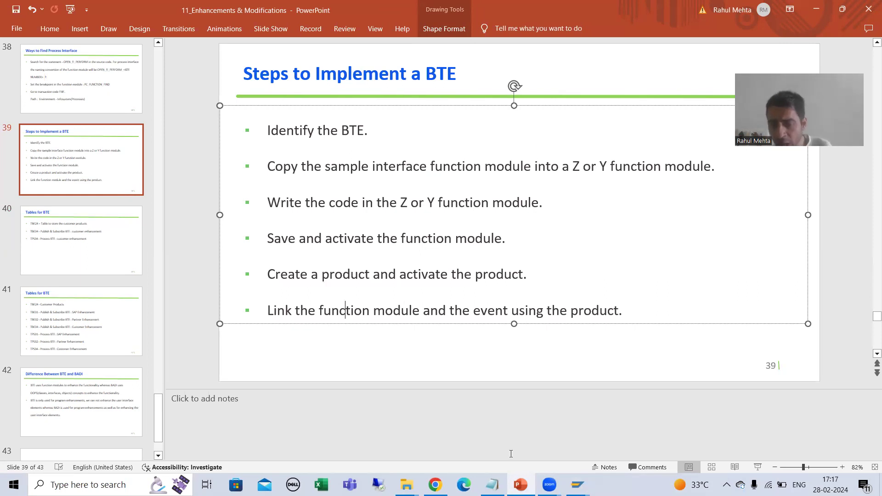
Open the first Tables for BTE slide, which covers the customer product and enhancement tables
key(alt+Tab)
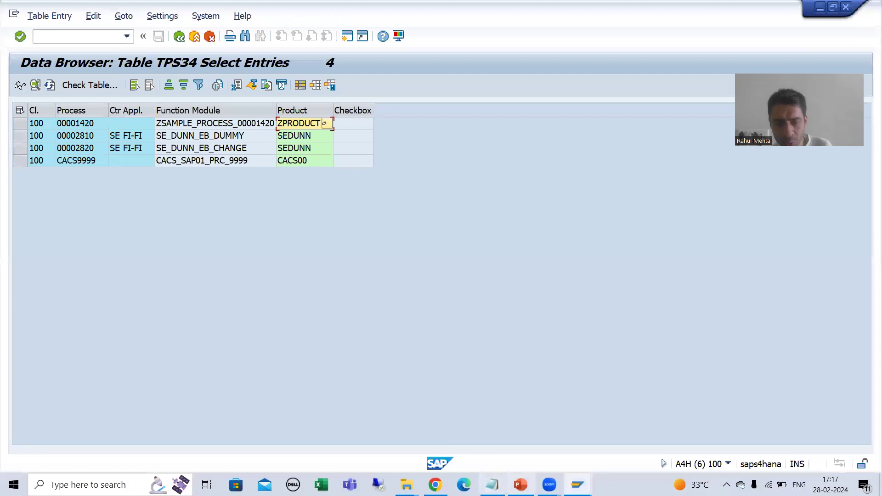
key(alt+Tab)
click(98, 271)
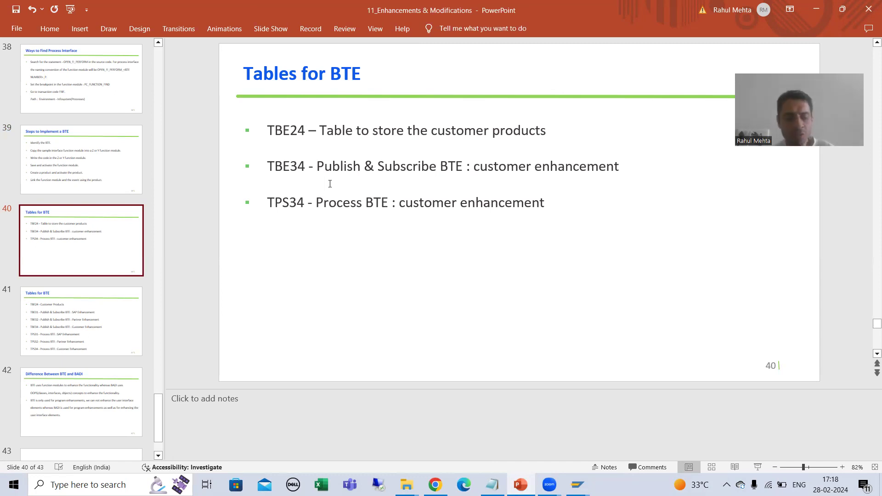
Switch to the SAP BTE session, leave the new entries overview and open the process modules settings of a customer
key(alt+Tab)
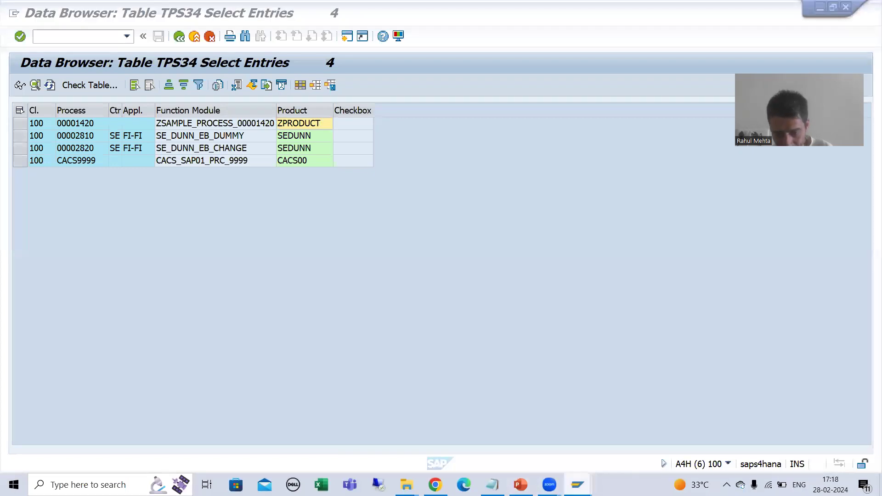
mouse_move(578, 484)
click(561, 441)
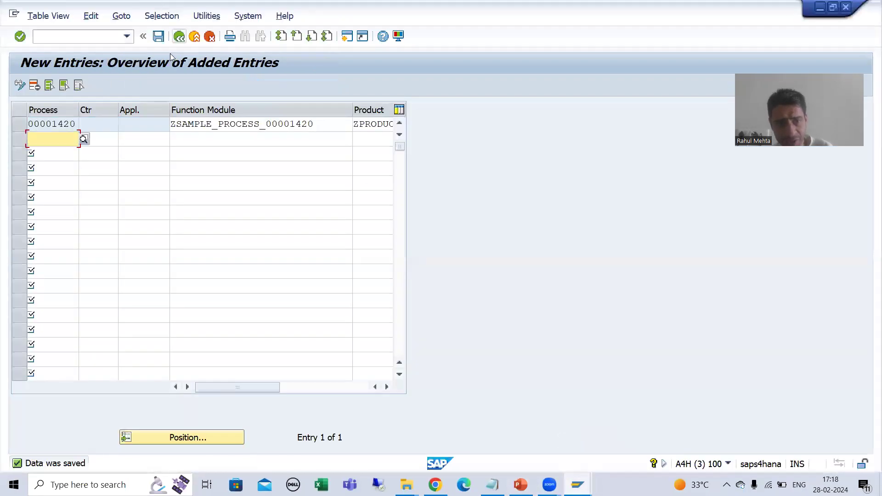
key(F3)
key(F3)
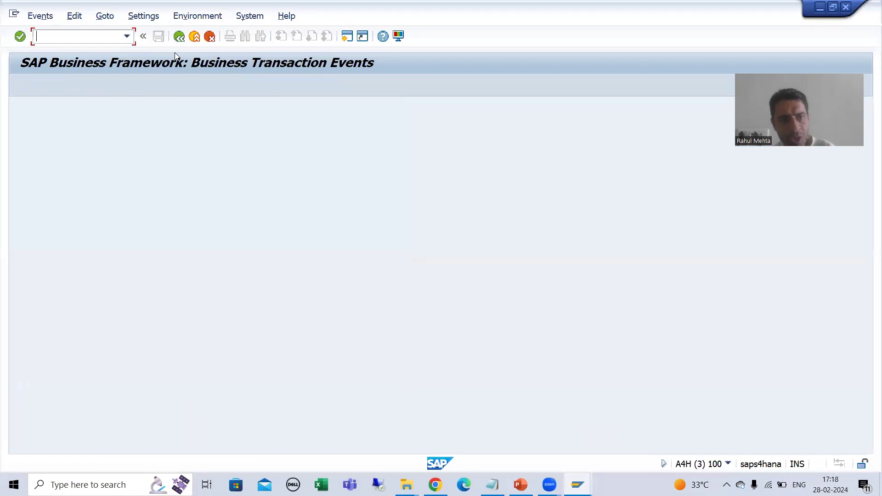
click(142, 17)
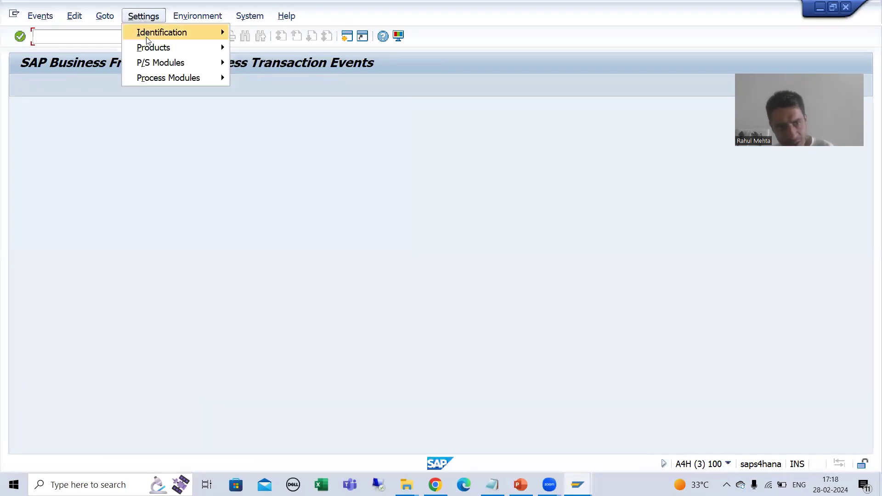
mouse_move(161, 78)
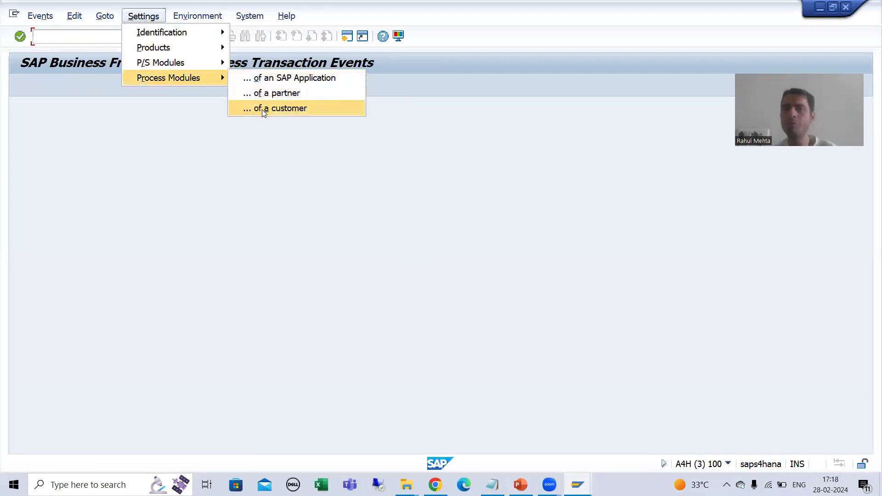
mouse_move(200, 71)
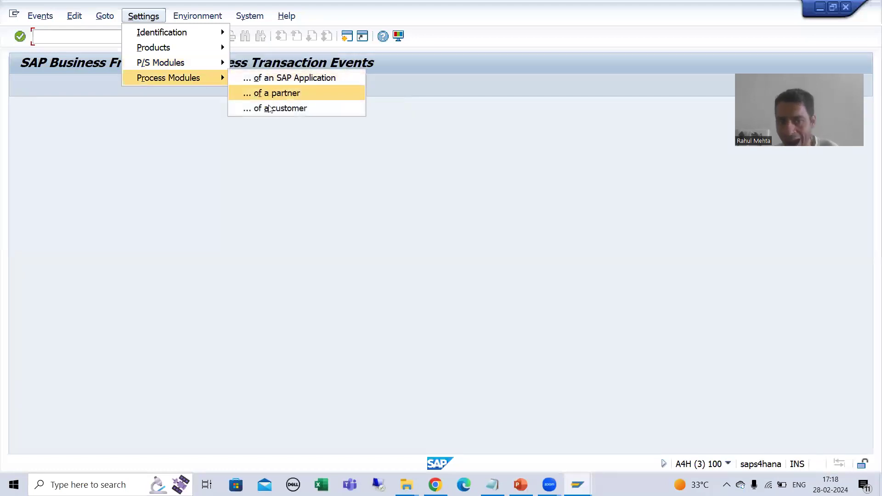
click(269, 108)
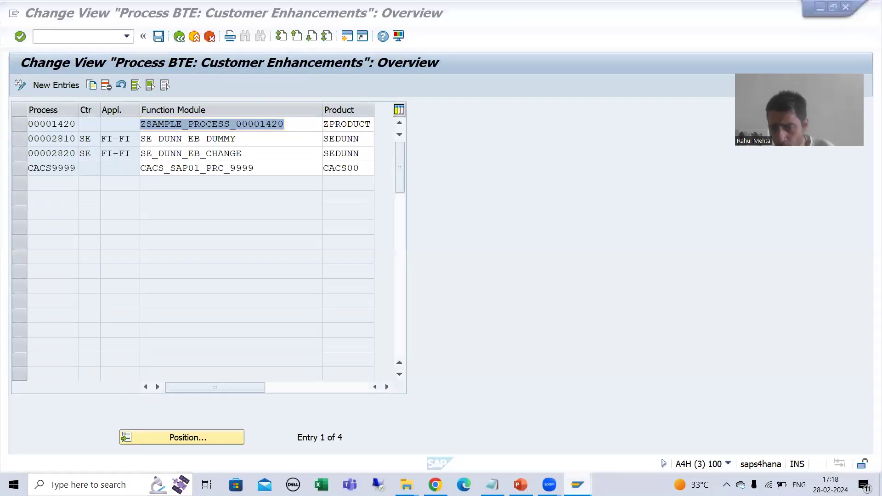
Leave the TPS34 entries in the Data Browser session and return to the table's field definition
mouse_move(578, 485)
click(812, 432)
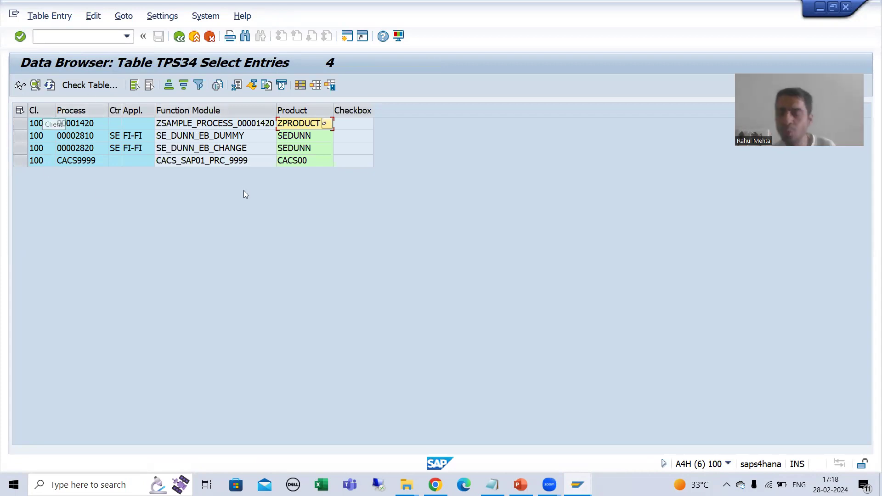
key(F3)
key(F3)
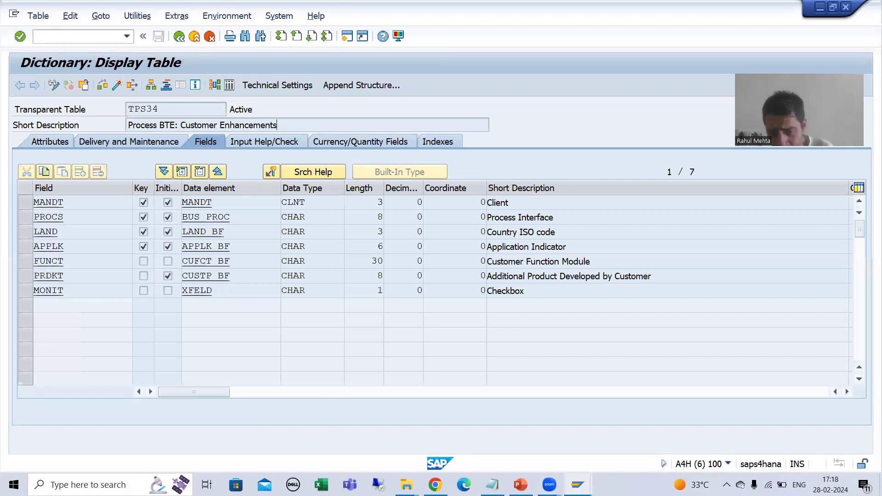
Review the process, function module and product of the 00001420 entry in the Process BTE customer enhancements view
click(577, 485)
click(589, 443)
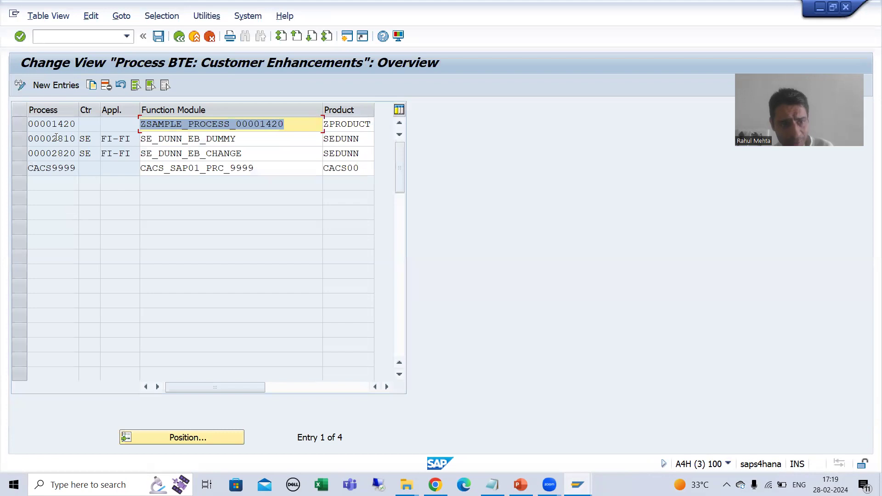
click(66, 124)
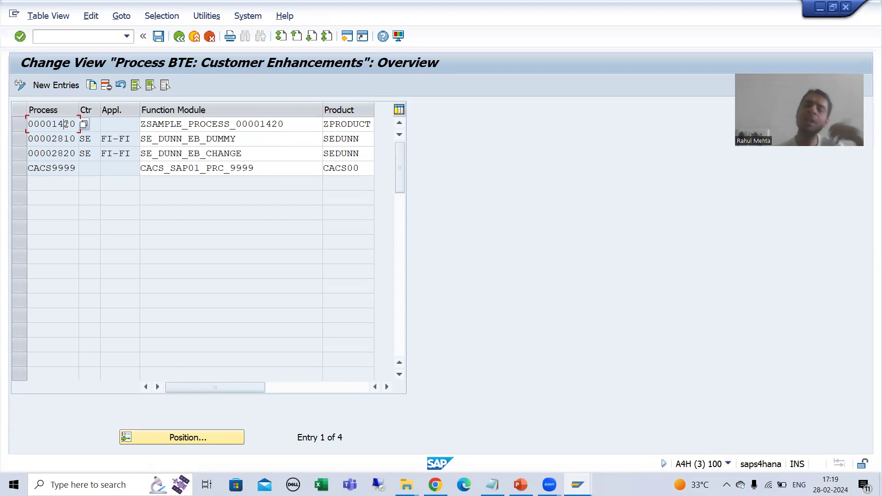
click(177, 127)
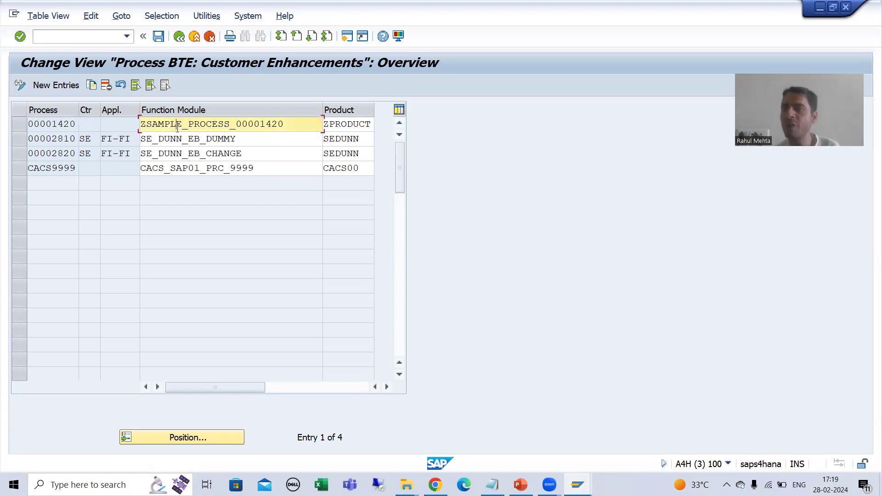
click(347, 126)
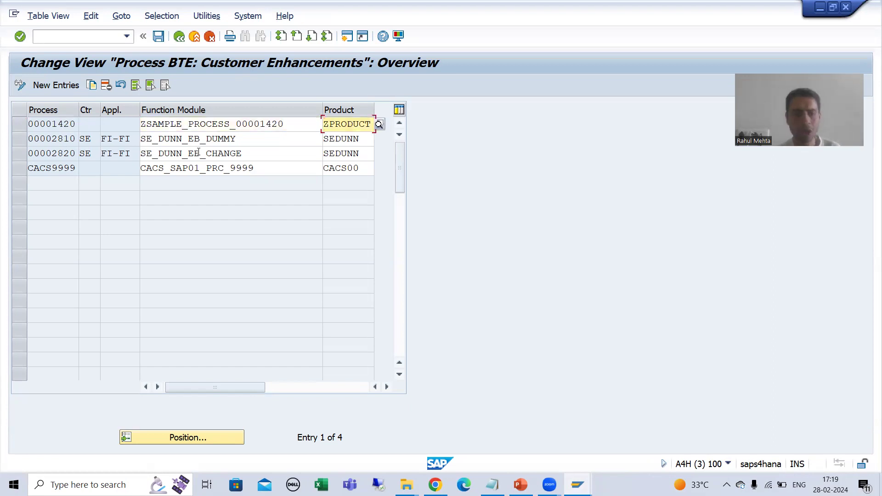
Examine the country and application fields of the process 00001420 entry
click(86, 124)
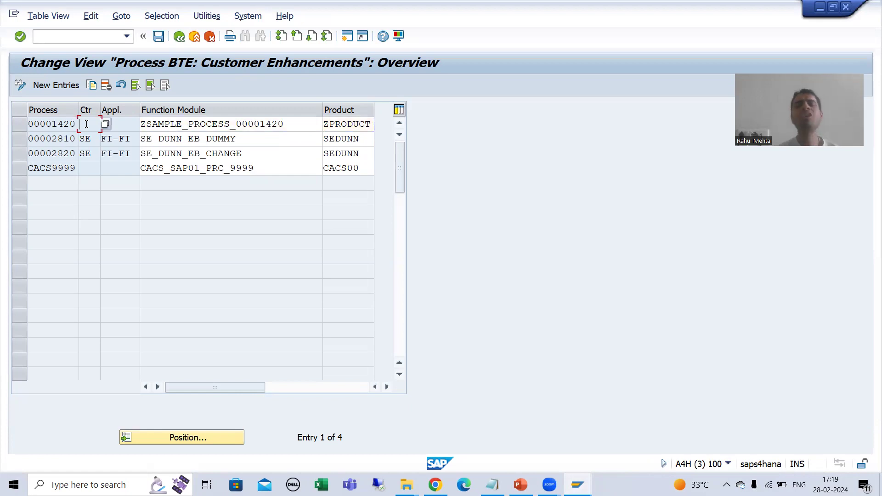
click(120, 123)
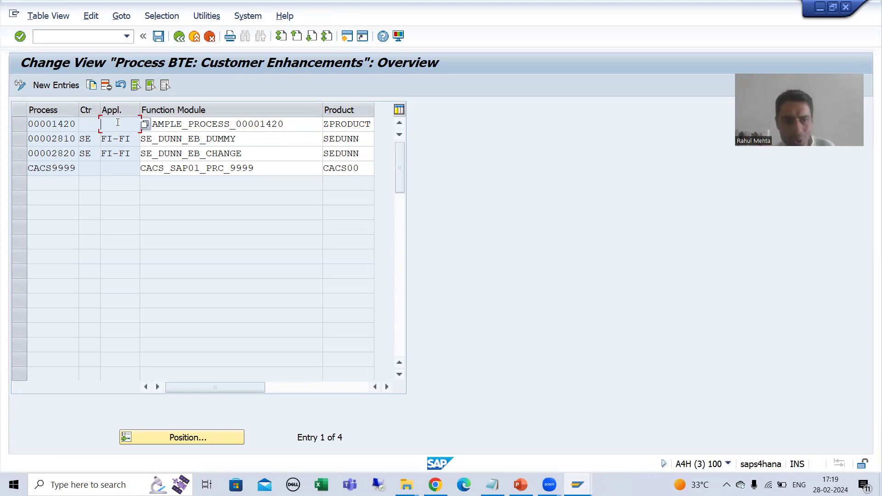
click(50, 124)
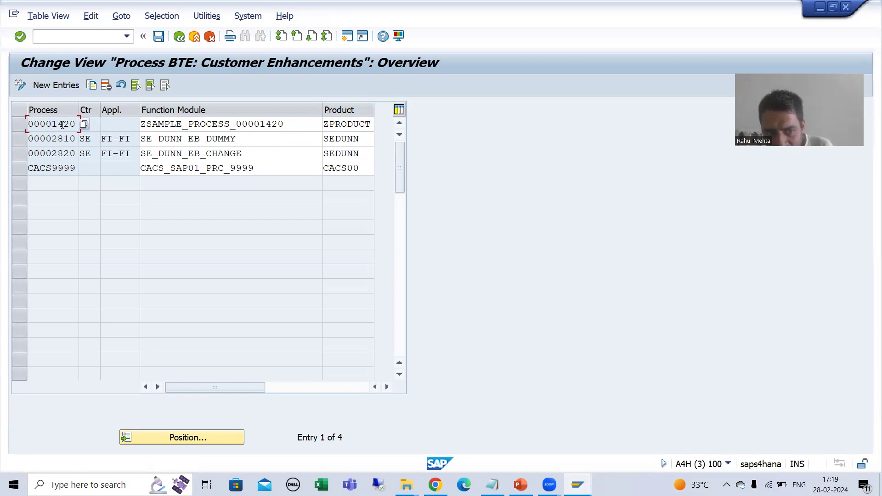
click(117, 124)
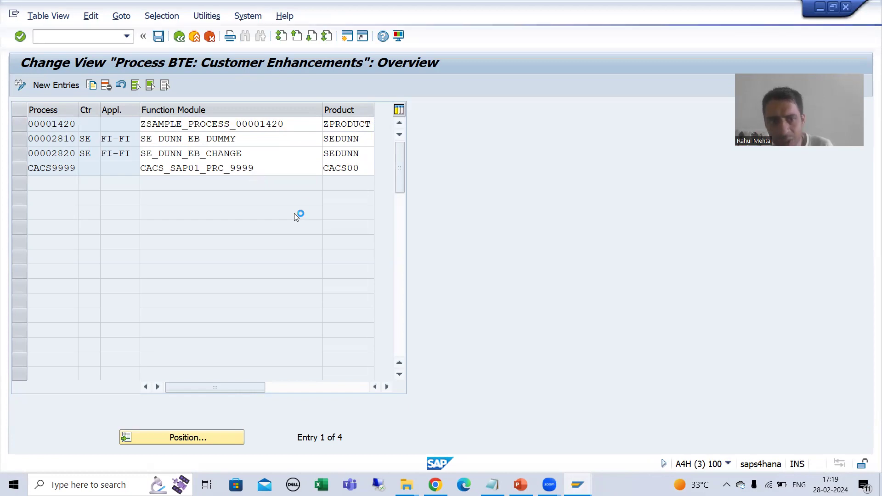
key(Escape)
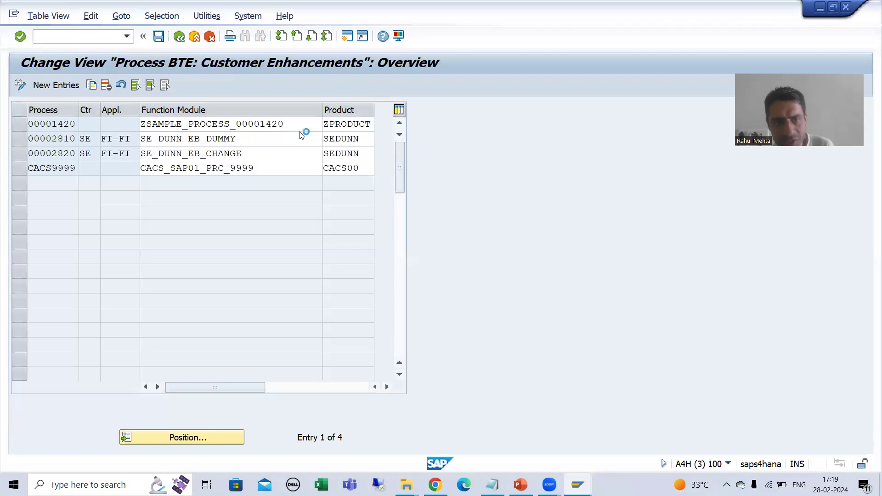
click(96, 124)
click(109, 125)
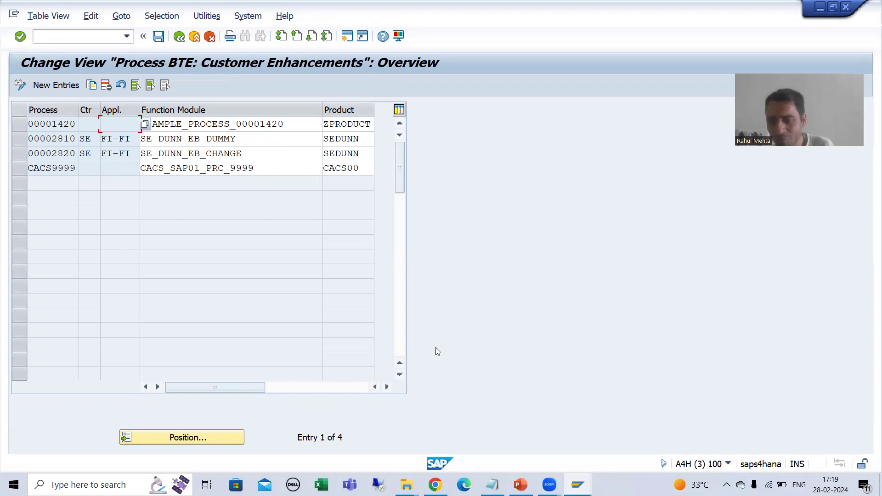
Select the key fields PROCS, LAND and APPLK in the TPS34 table definition
click(578, 485)
click(645, 416)
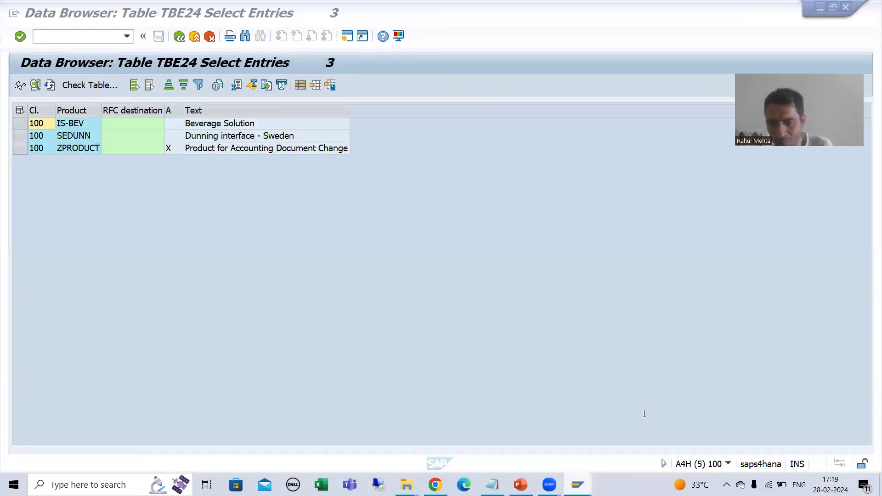
click(578, 484)
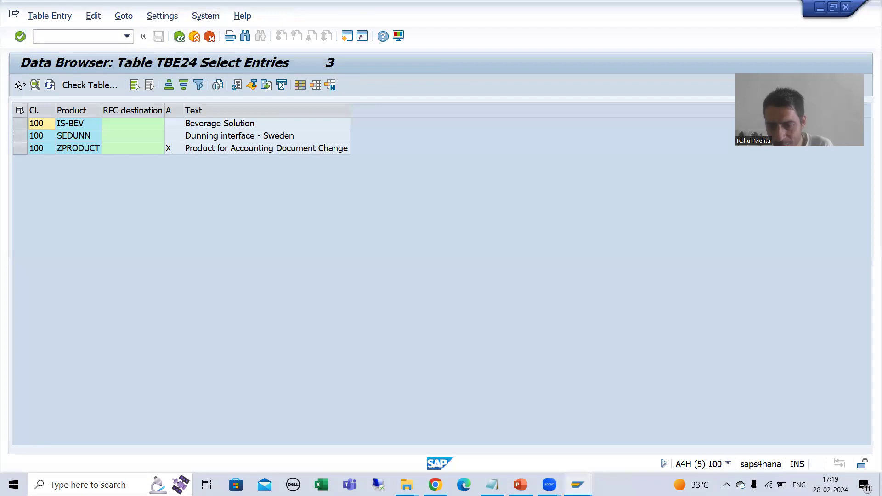
click(810, 428)
click(65, 221)
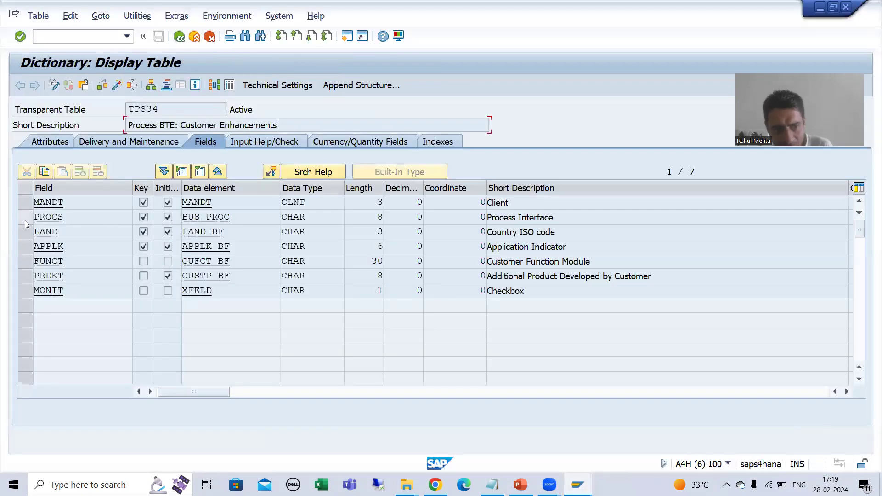
key(shift+Down)
key(shift+Down)
key(shift+Down)
click(70, 221)
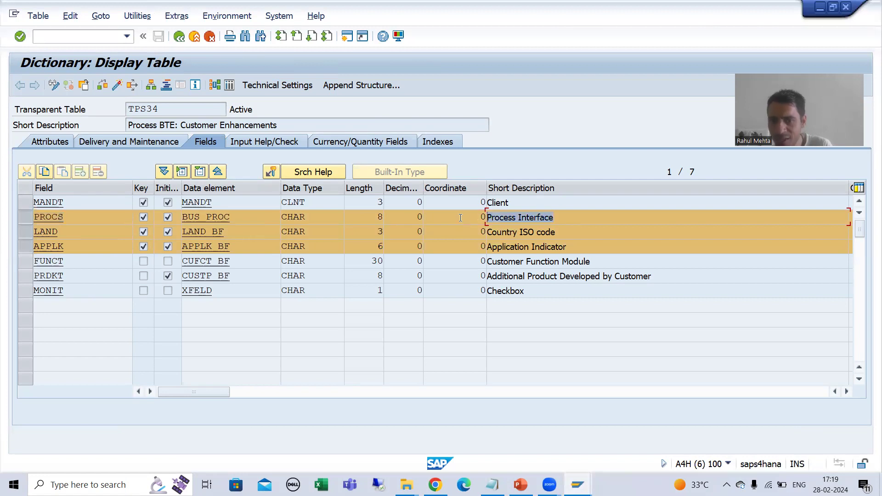
Compare the PROCS, LAND and APPLK key fields of TPS34 with the columns of the customer enhancements view
key(alt+Tab)
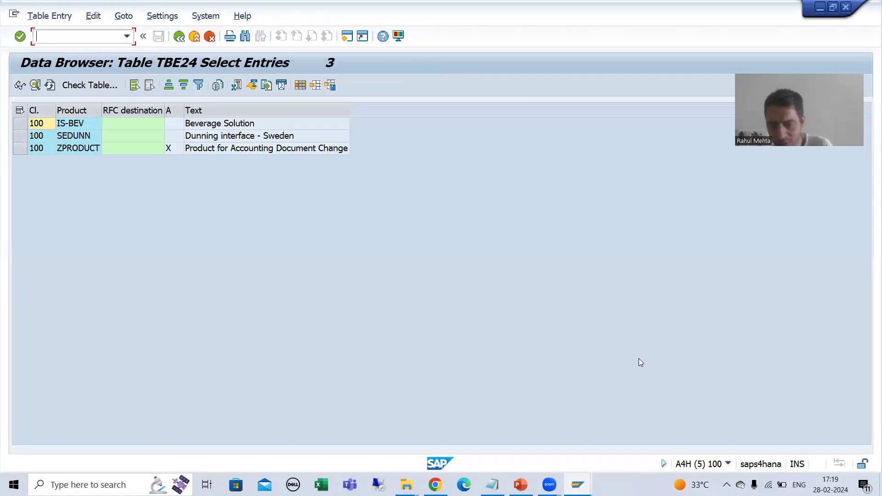
key(alt+Tab)
mouse_move(577, 485)
click(580, 438)
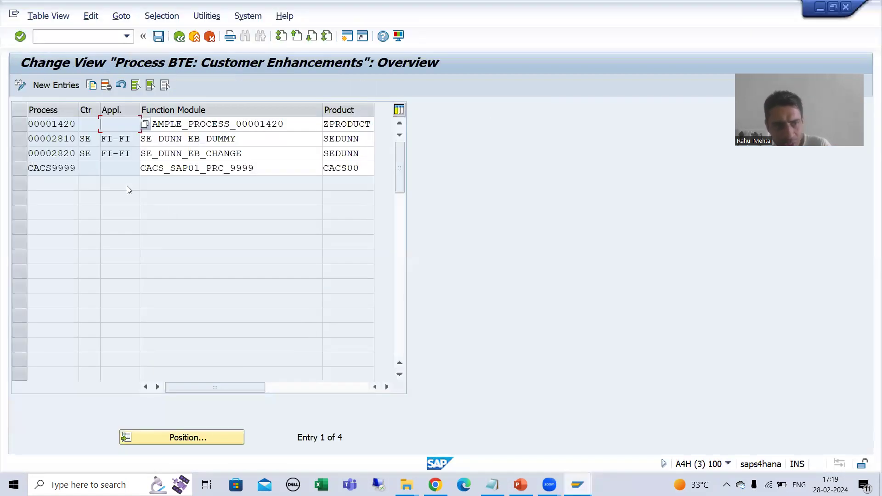
key(alt+Tab)
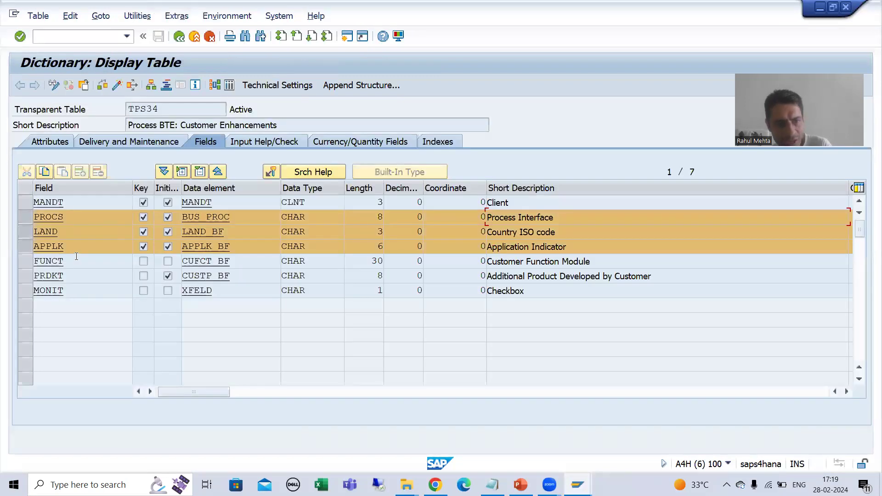
click(533, 232)
key(alt+Tab)
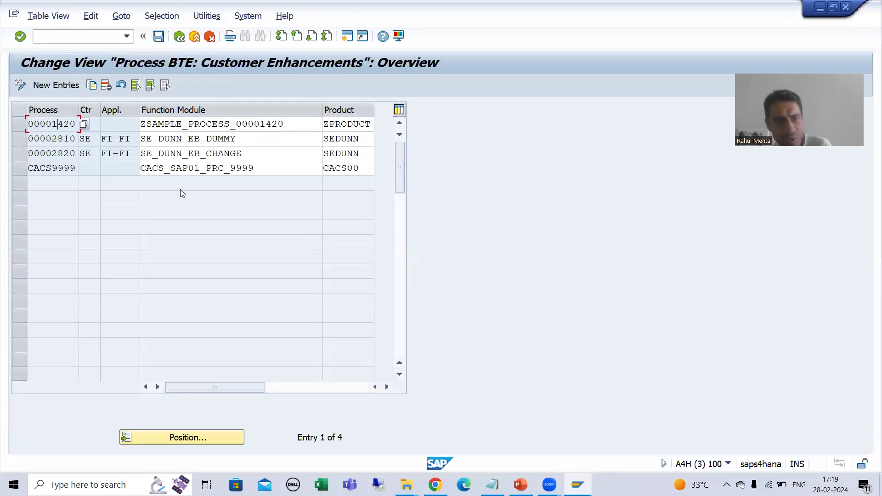
key(alt+Tab)
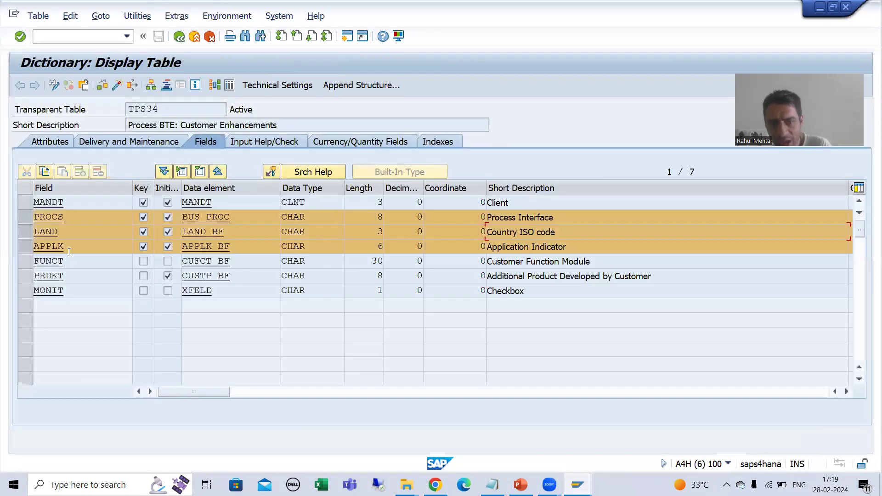
click(36, 243)
key(alt+Tab)
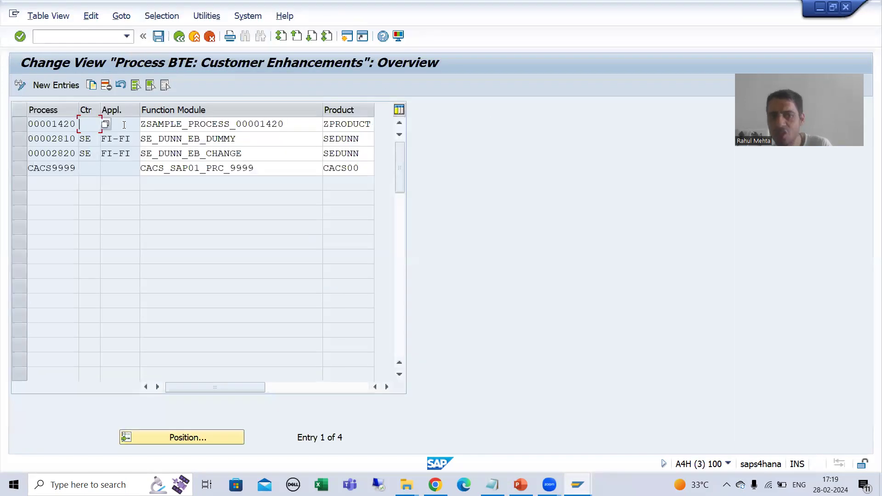
Compare the country and application of the 00001420 and 00002810 entries, and return to the Tables for BTE slide in PowerPoint
click(89, 125)
click(119, 122)
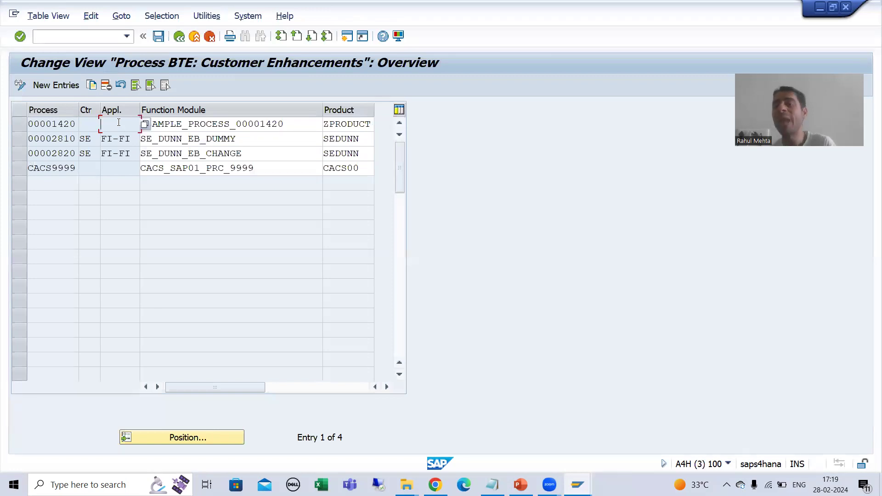
click(62, 124)
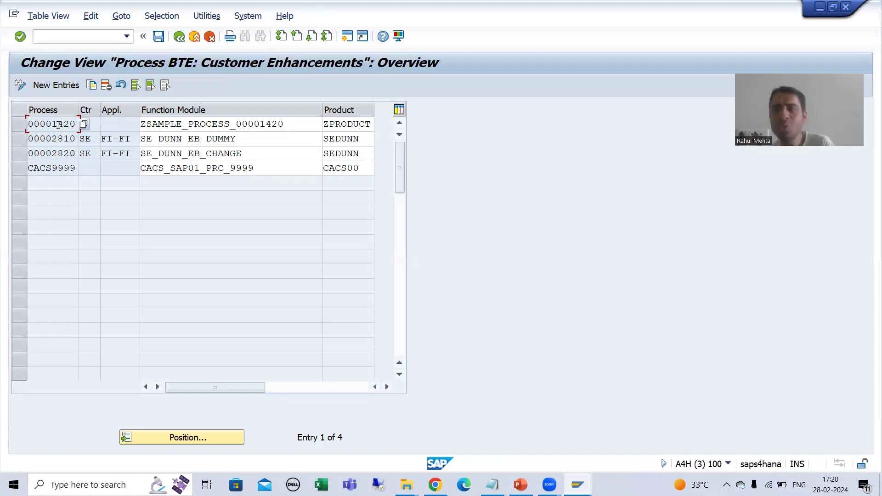
click(96, 129)
click(94, 140)
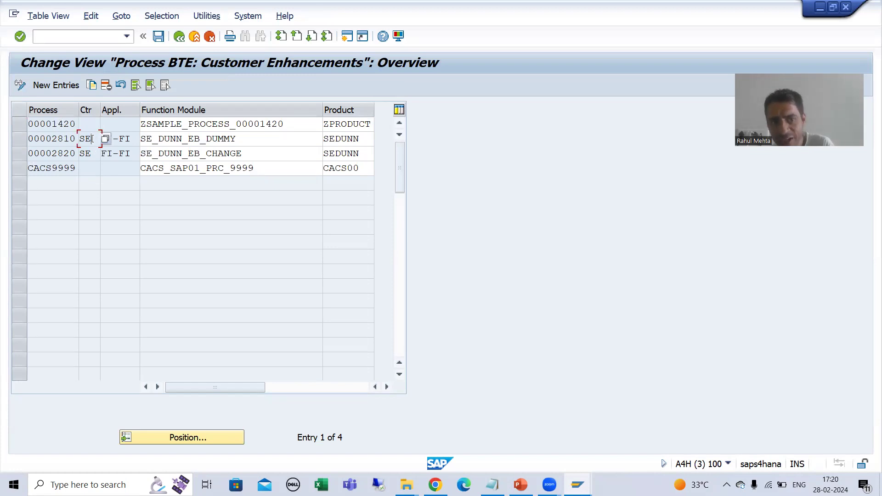
click(118, 142)
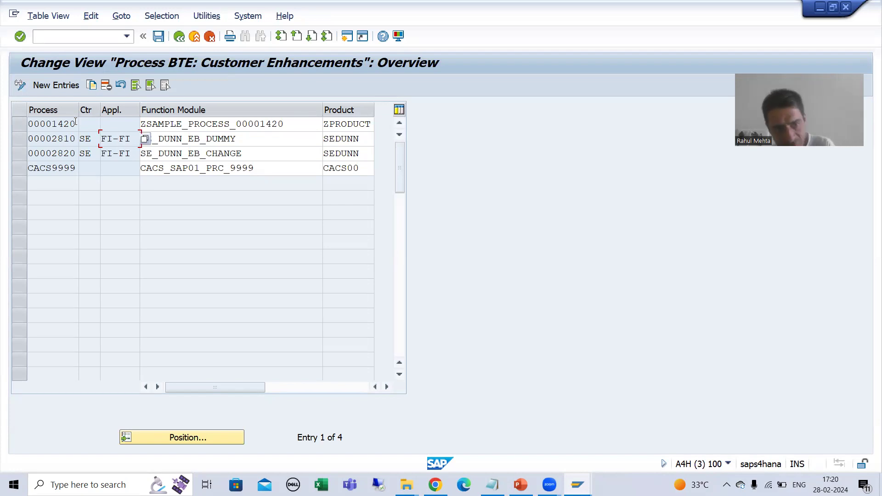
click(119, 126)
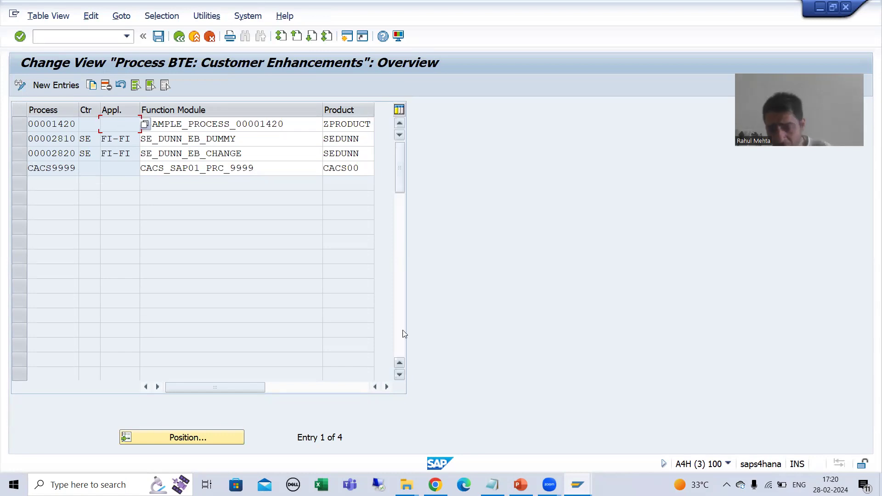
click(521, 485)
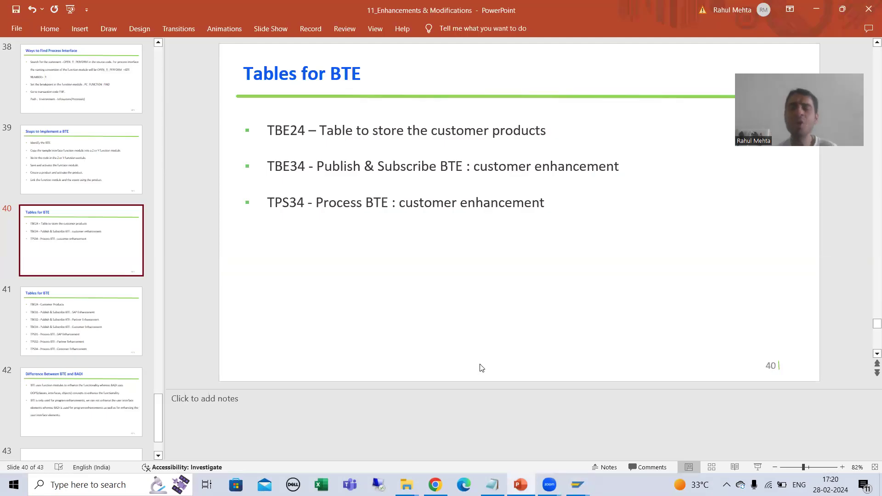